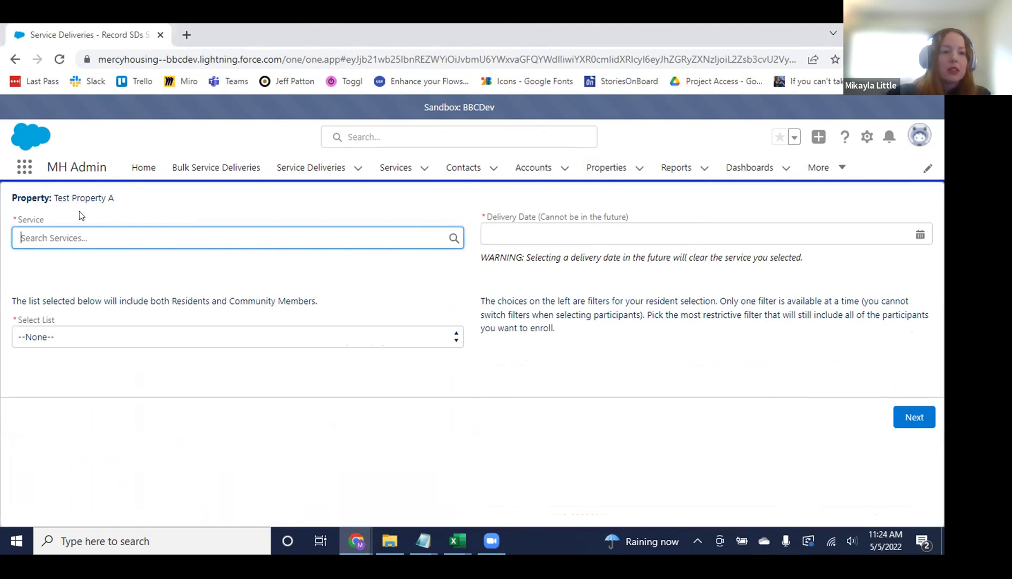
Choose the General Financial Education Workshop- Financial Services service and set its delivery date to May 2, 2022
click(115, 234)
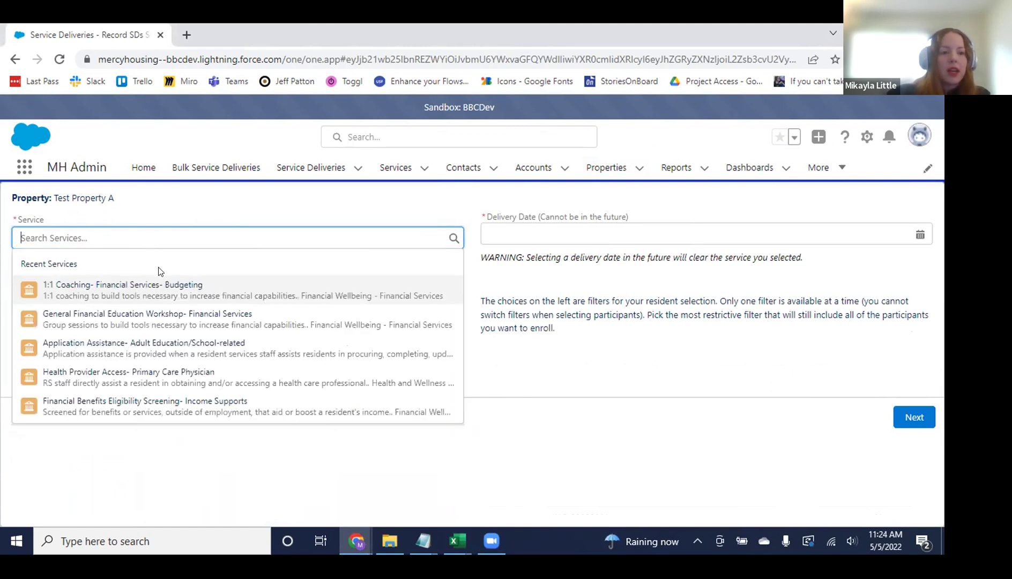
click(130, 315)
click(520, 234)
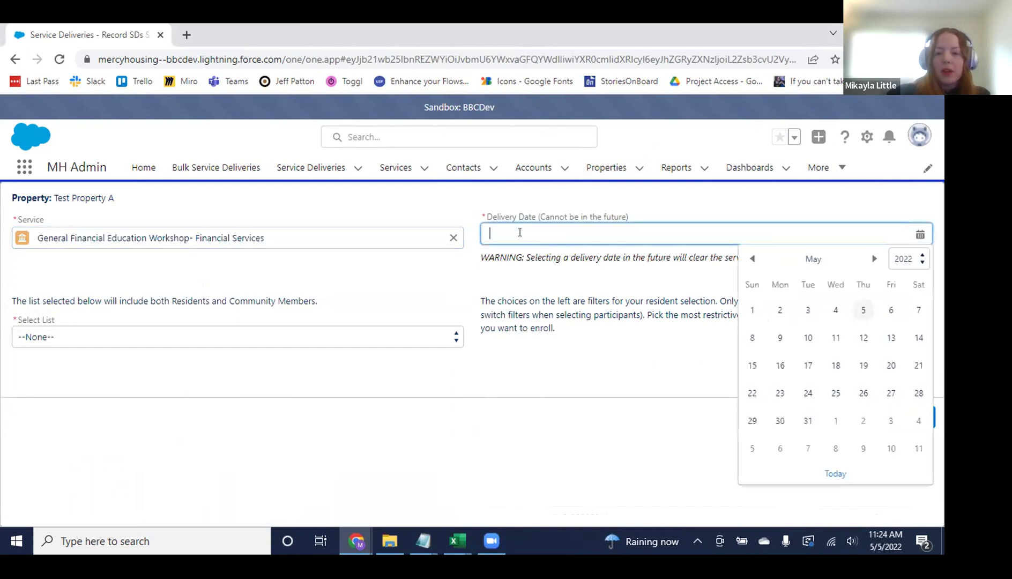
click(780, 310)
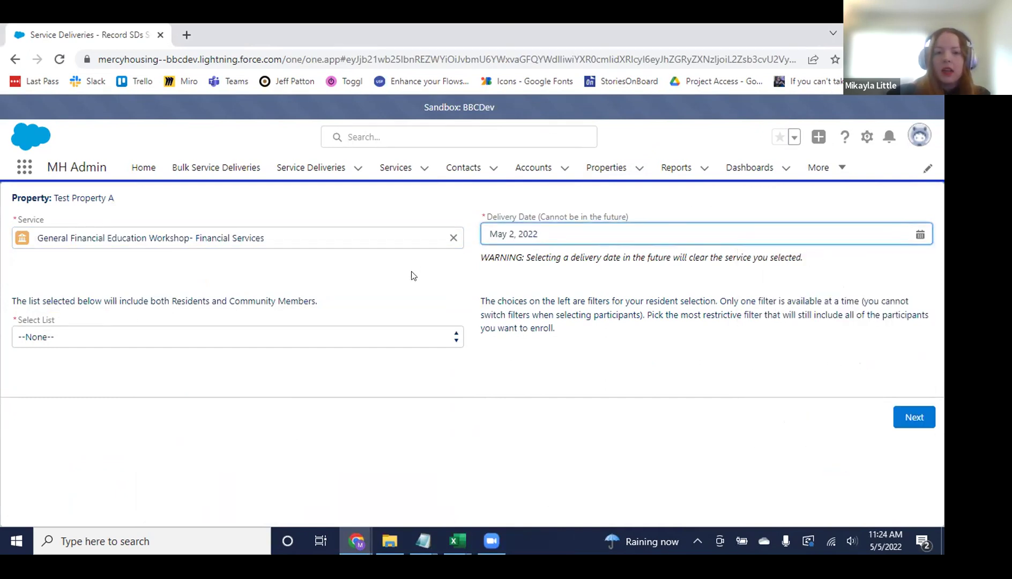
Filter the participants to the Adults (Including Seniors) list and proceed to the service delivery details
click(289, 337)
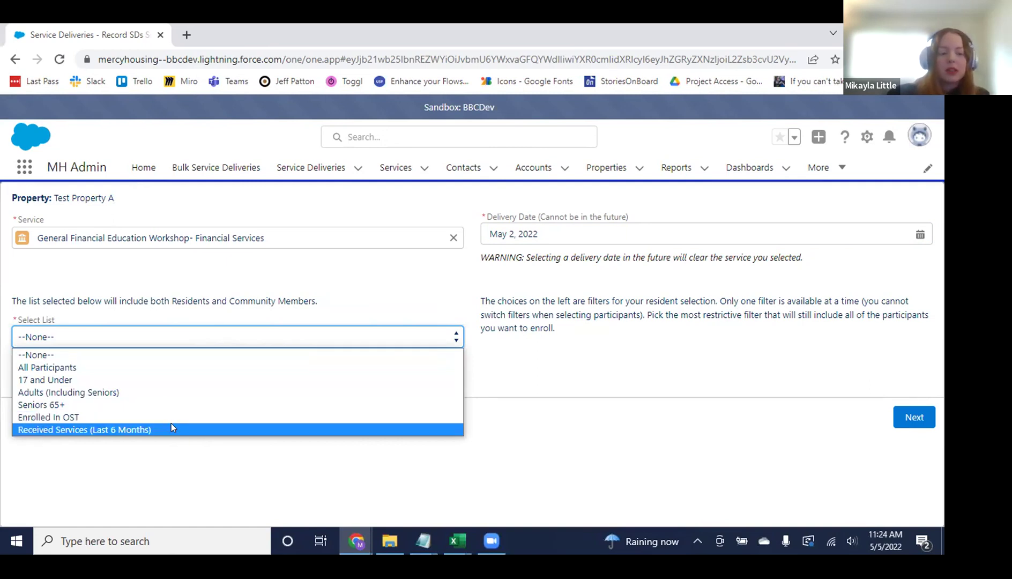
click(148, 394)
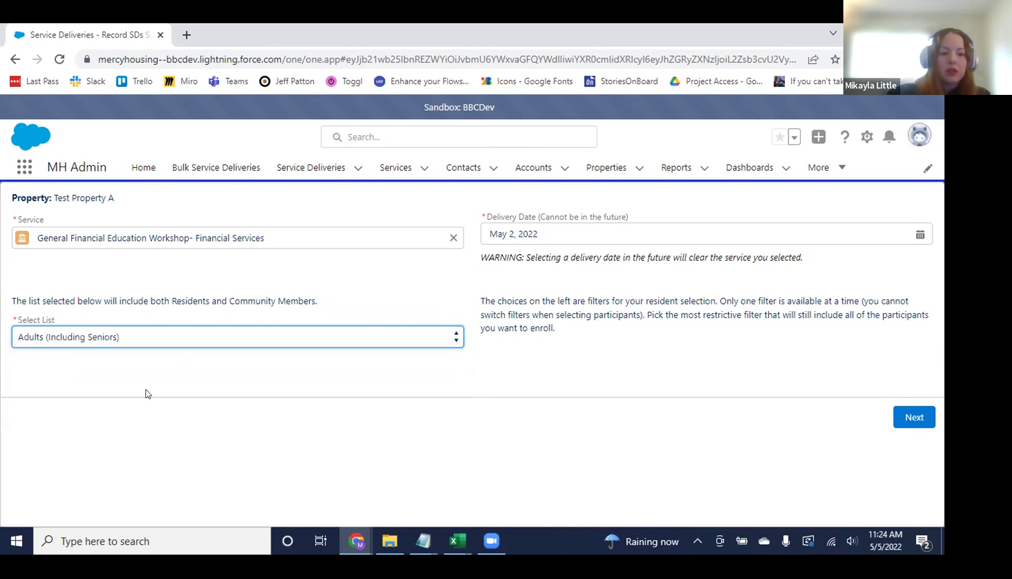
click(896, 411)
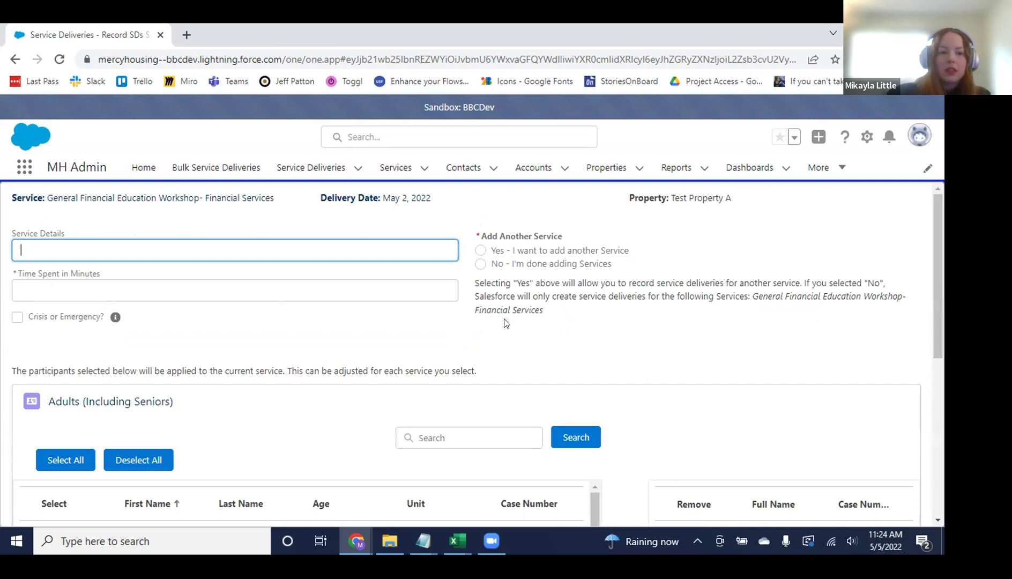
Enter "Provide tools to increase financial capabilities" as the service details and set the time spent to 60 minutes
click(304, 250)
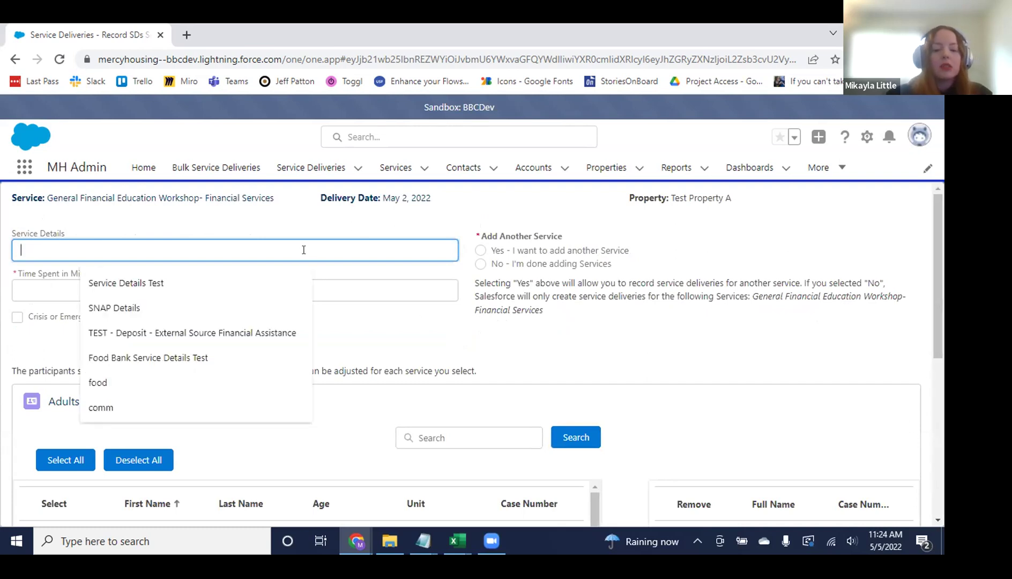
text(Provide tools to increase financial capabilities)
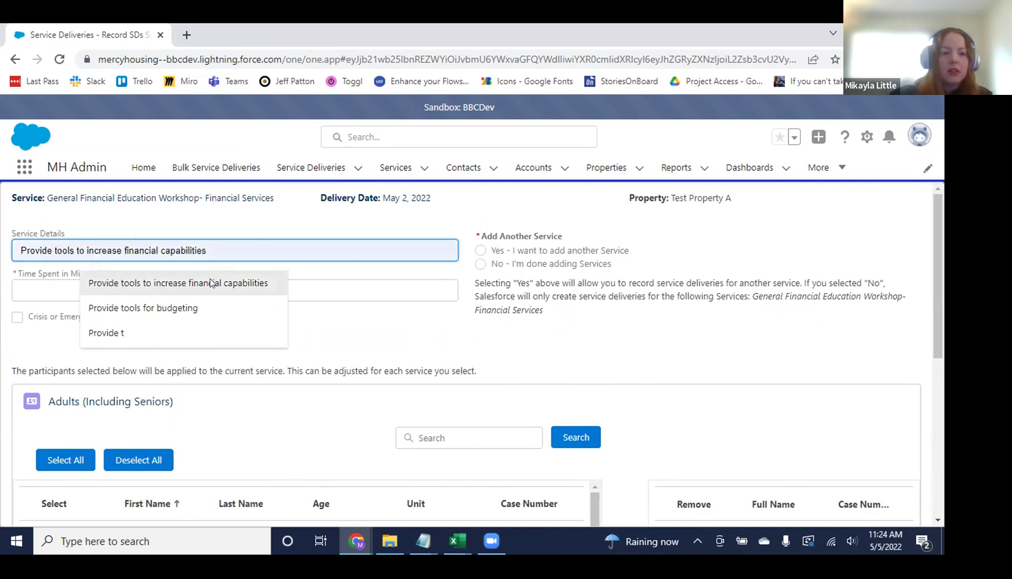
click(183, 276)
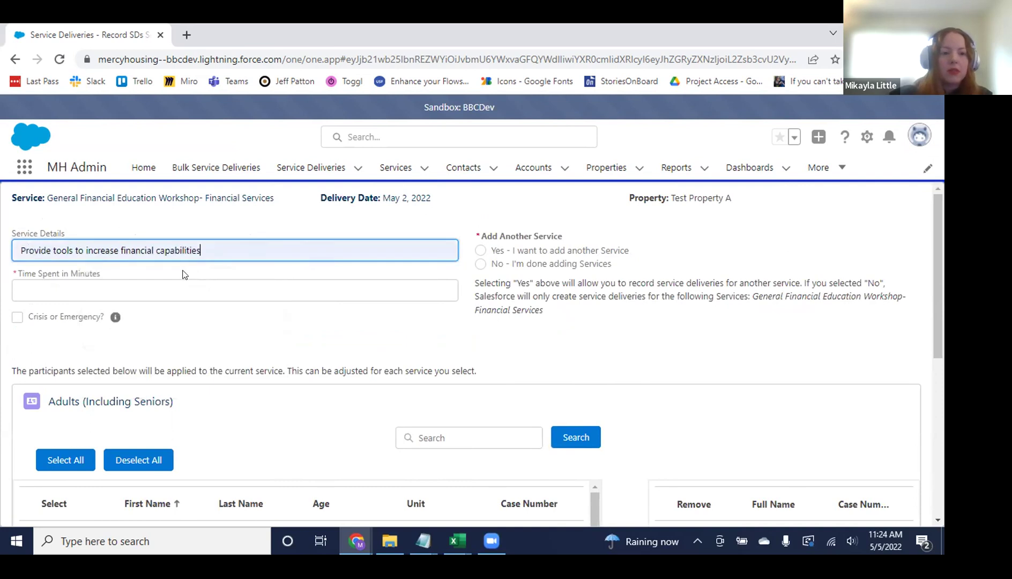
click(100, 289)
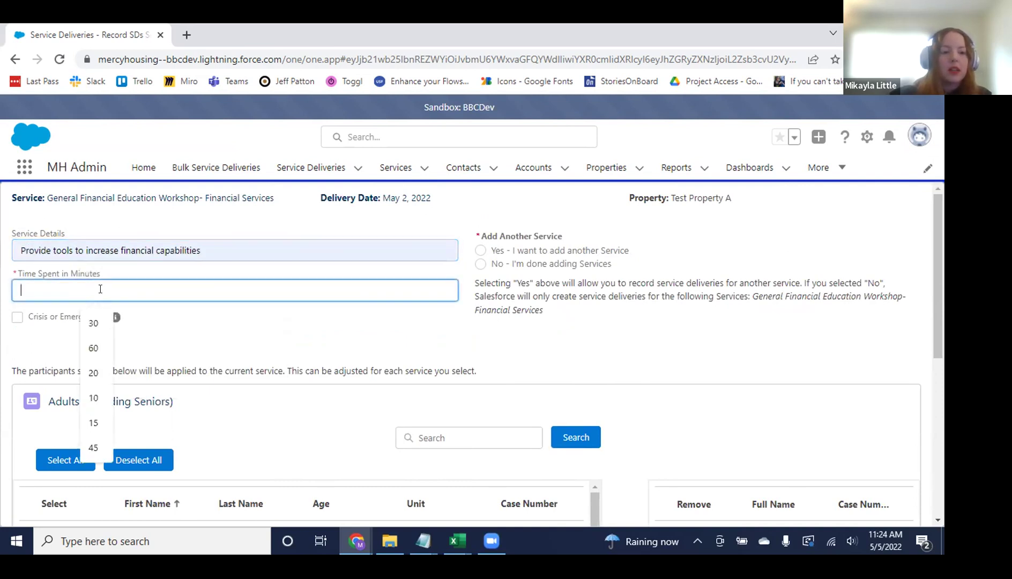
click(94, 347)
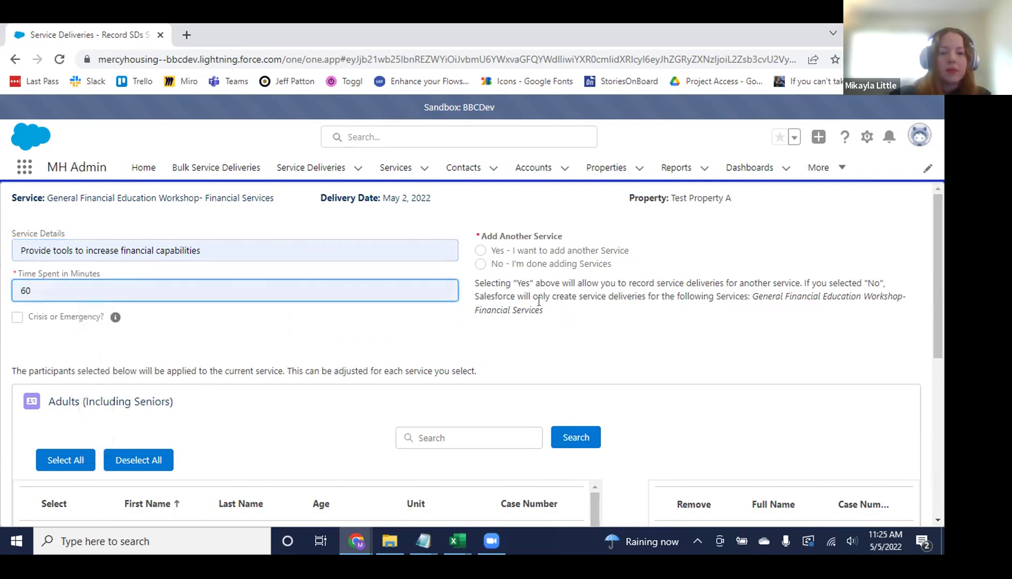
Search the adult list by first name for the 63-year-old participant, add that person to the selection, and clear the search
scroll(541, 305, down, 1)
scroll(557, 290, down, 1)
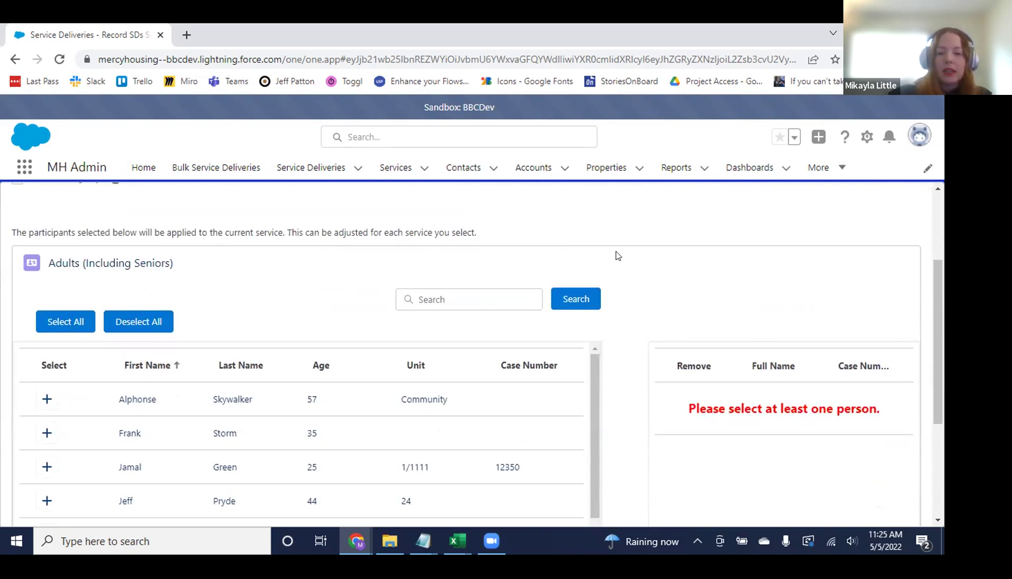
scroll(614, 255, down, 3)
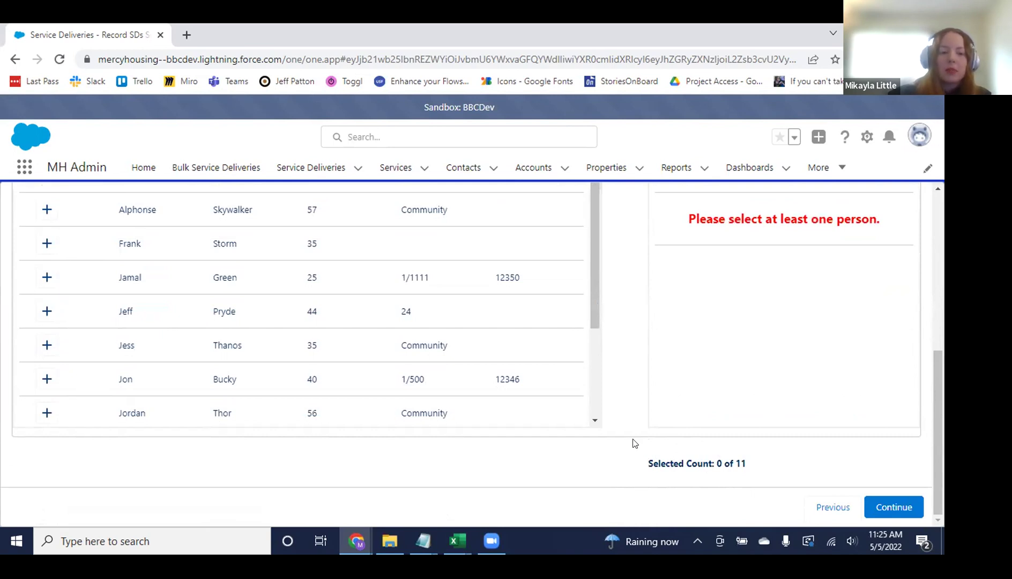
scroll(635, 442, up, 3)
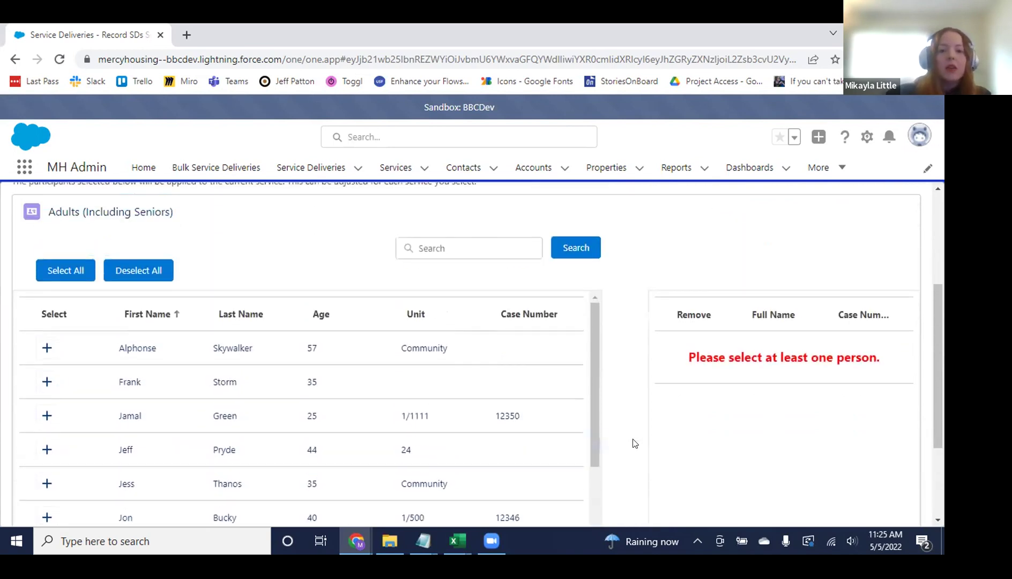
click(426, 242)
text(veronica)
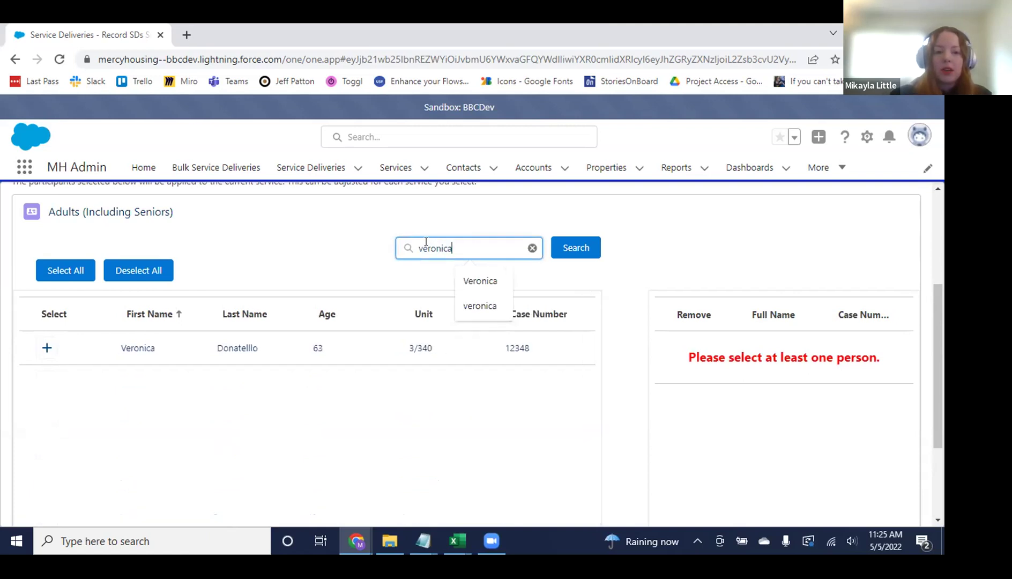
click(47, 348)
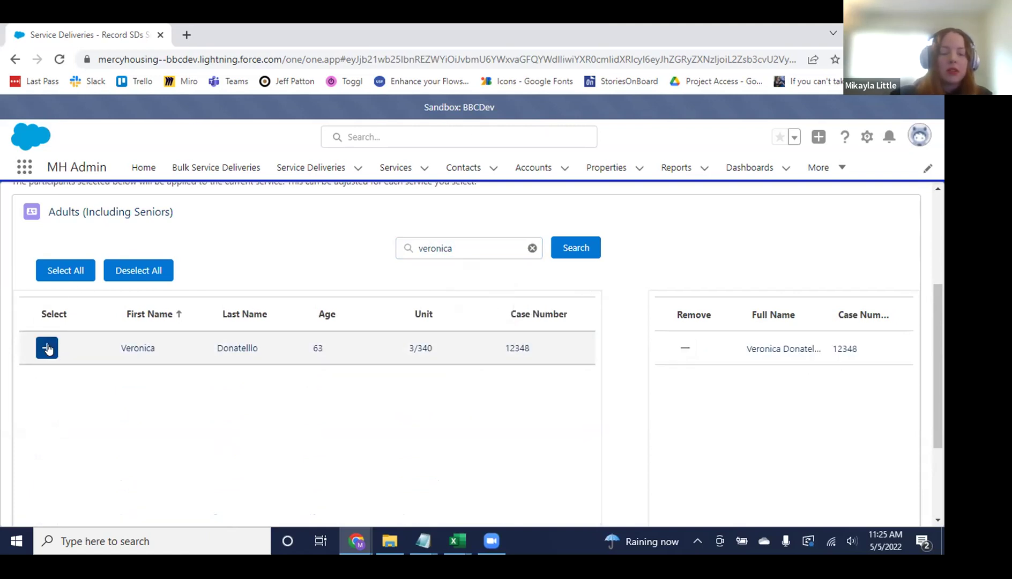
click(533, 248)
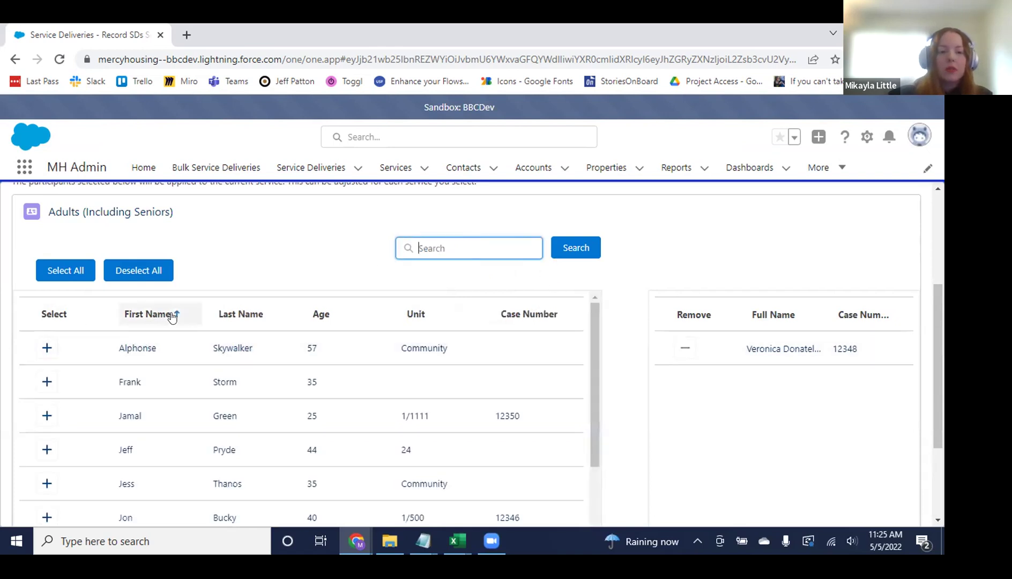
Search the adult list for case numbers containing 123, add the 25-year-old participant to the selection, and clear the search
click(463, 250)
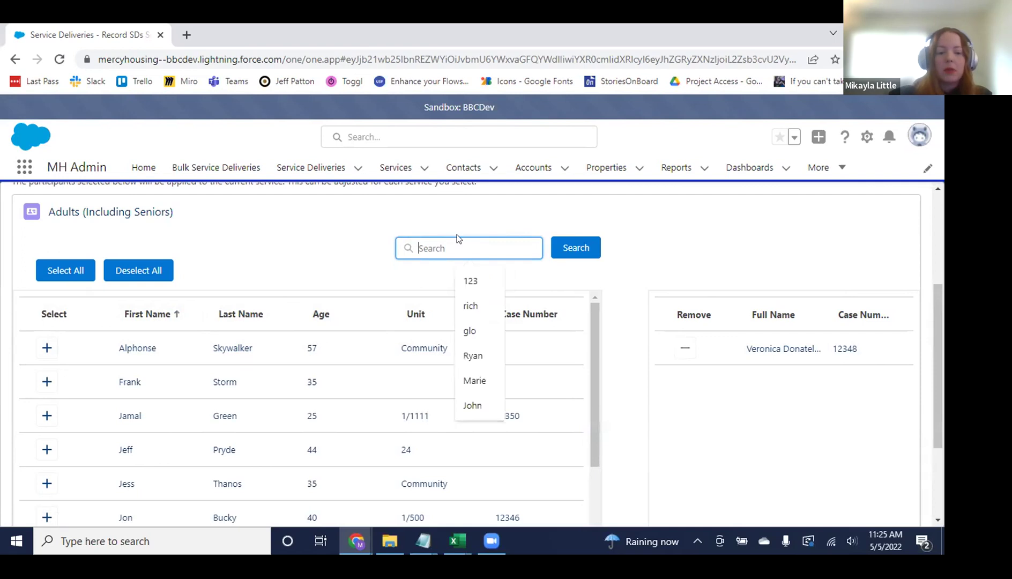
text(123)
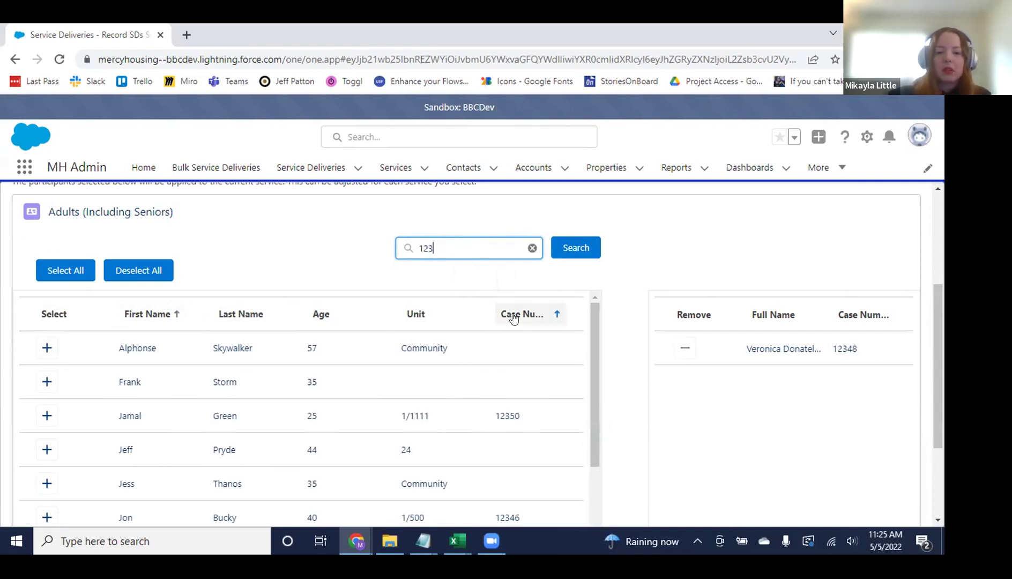
click(553, 250)
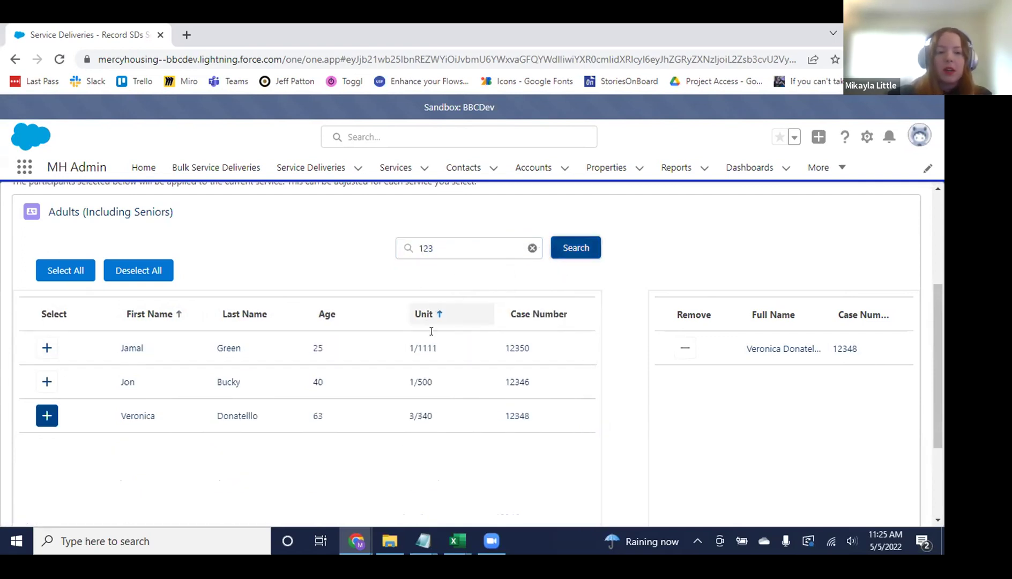
click(48, 350)
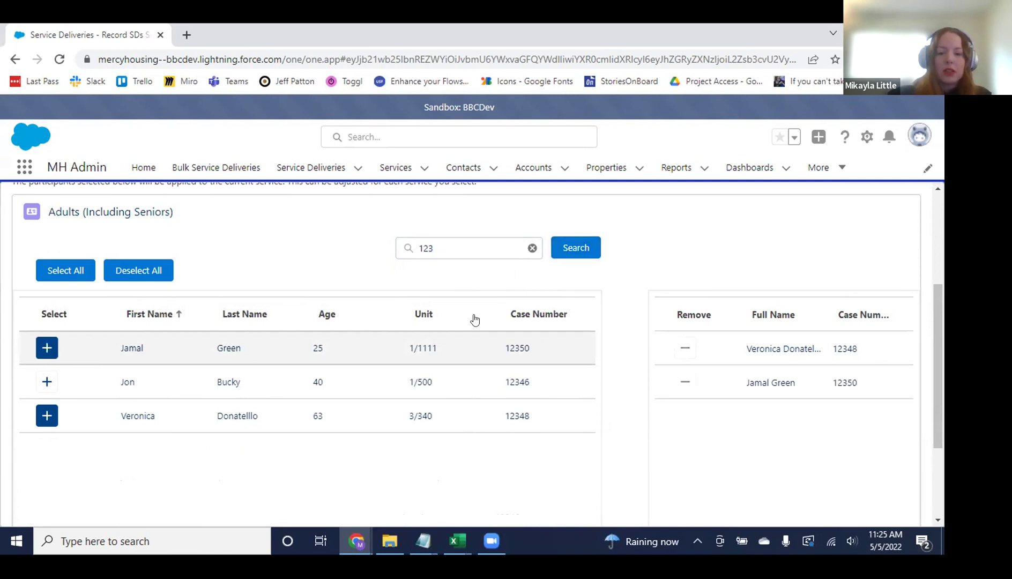
click(529, 250)
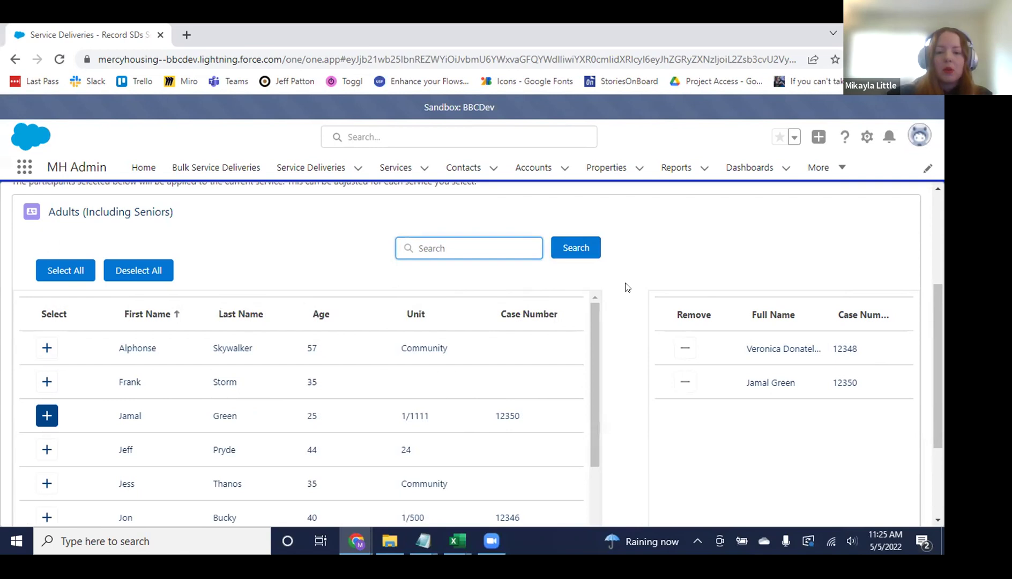
Select all participants in the adult list and deselect the two 35-year-olds
scroll(627, 287, down, 3)
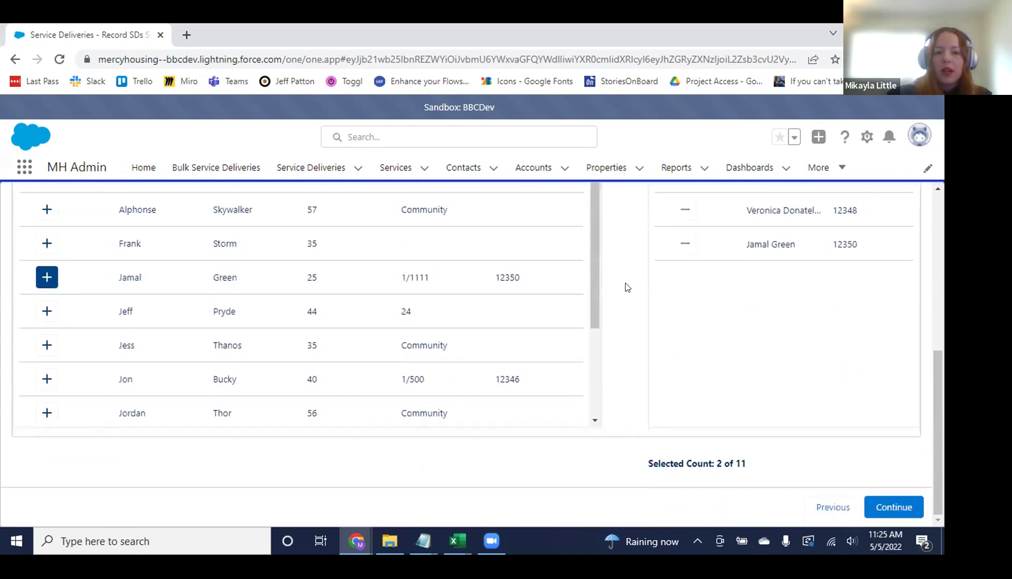
scroll(627, 287, up, 2)
scroll(627, 287, down, 2)
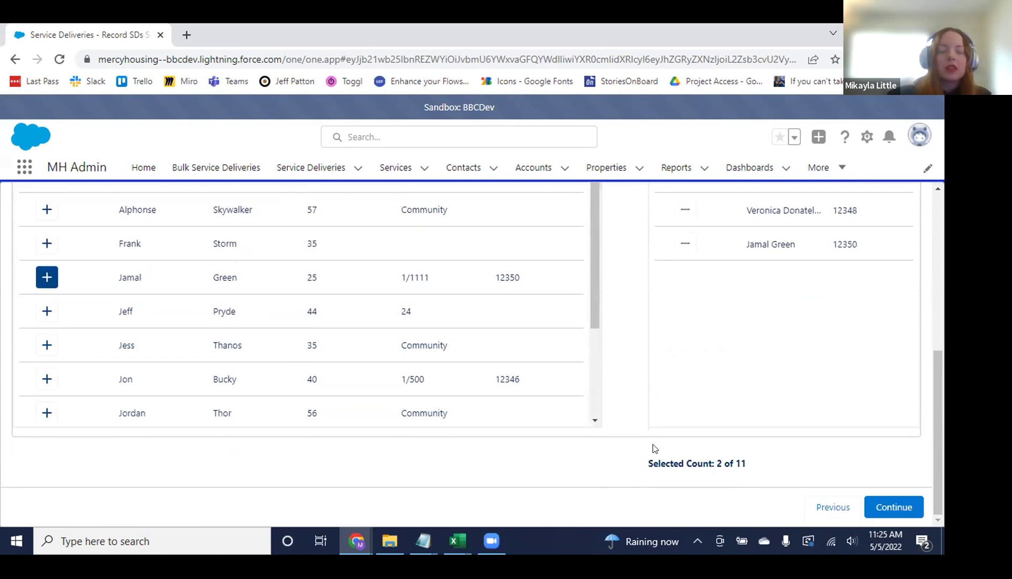
scroll(633, 406, up, 2)
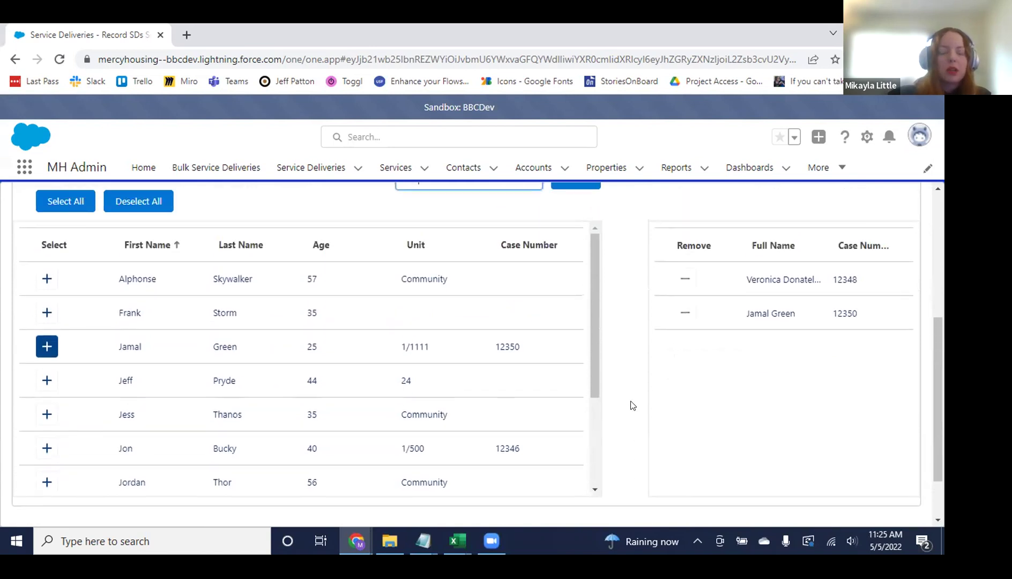
scroll(633, 406, up, 2)
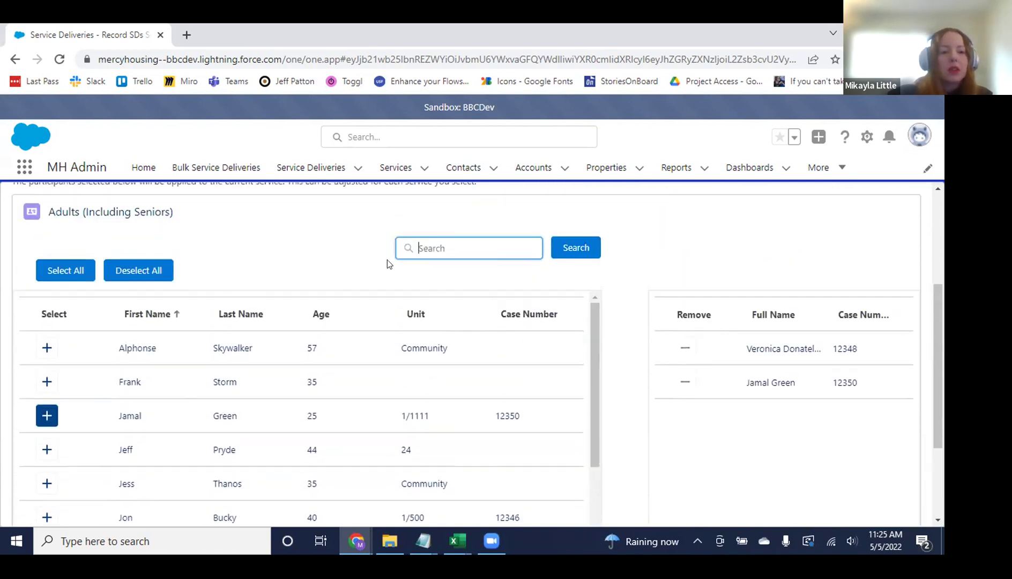
click(78, 273)
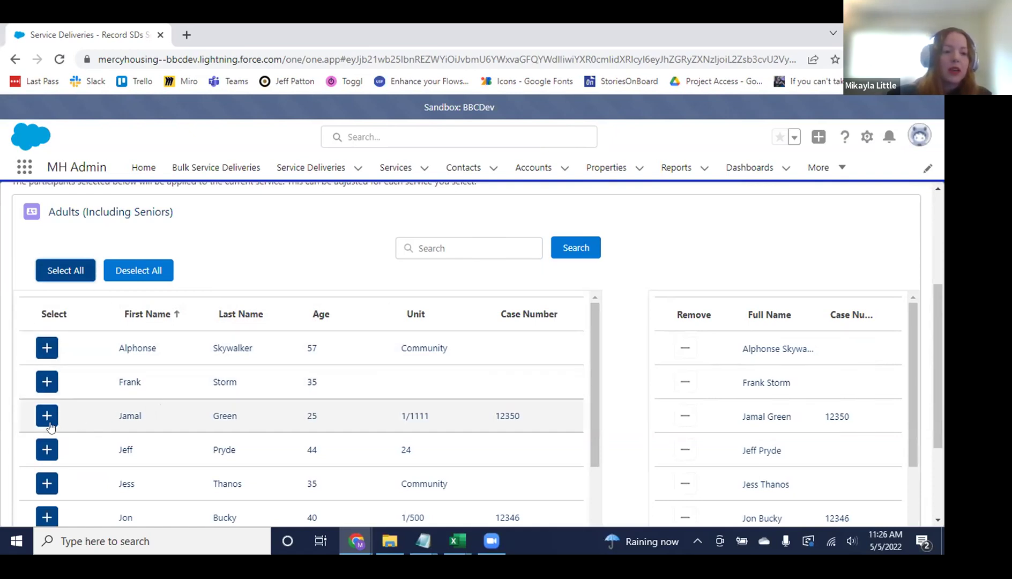
click(46, 382)
scroll(49, 429, down, 1)
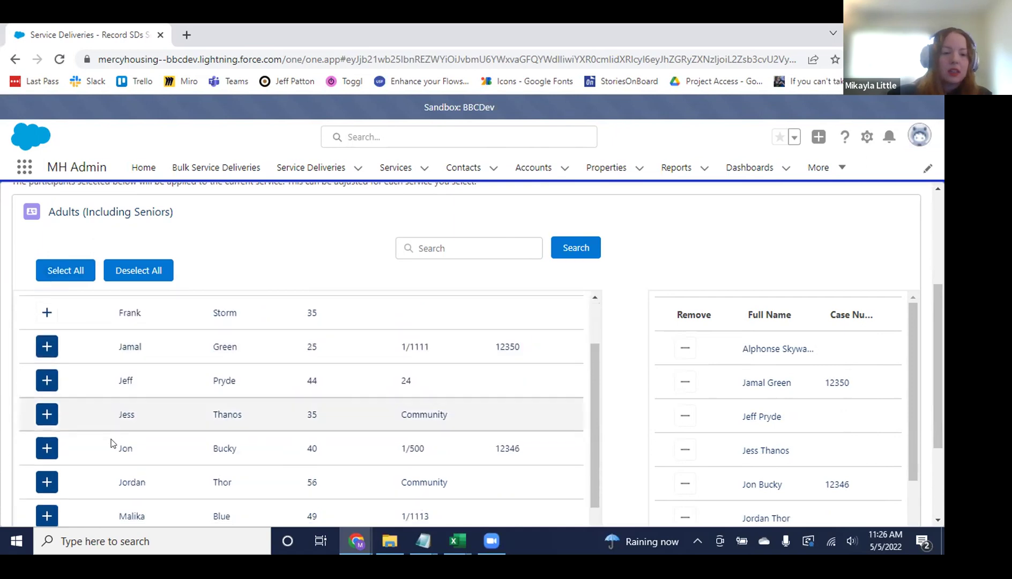
click(48, 416)
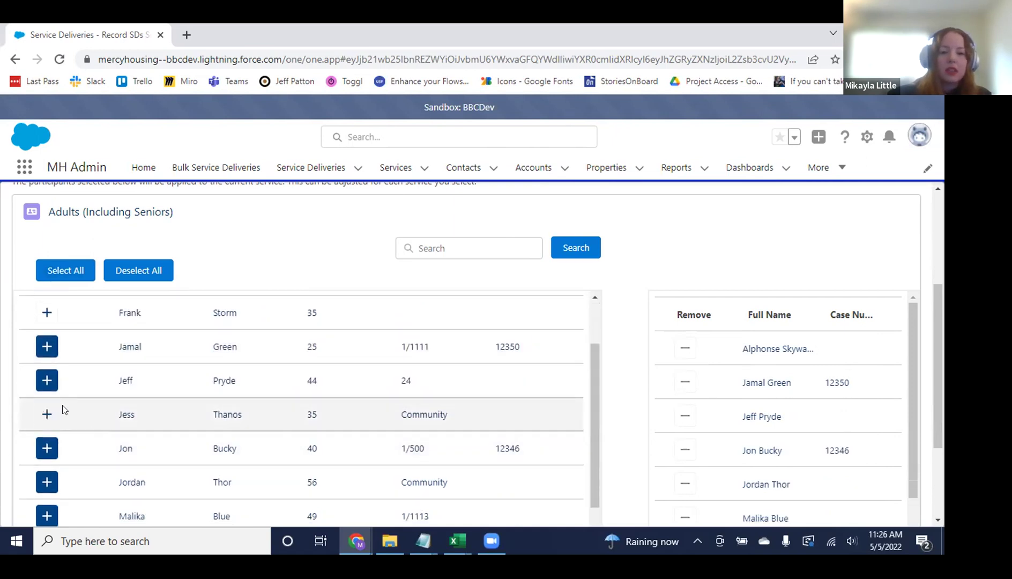
scroll(604, 355, down, 2)
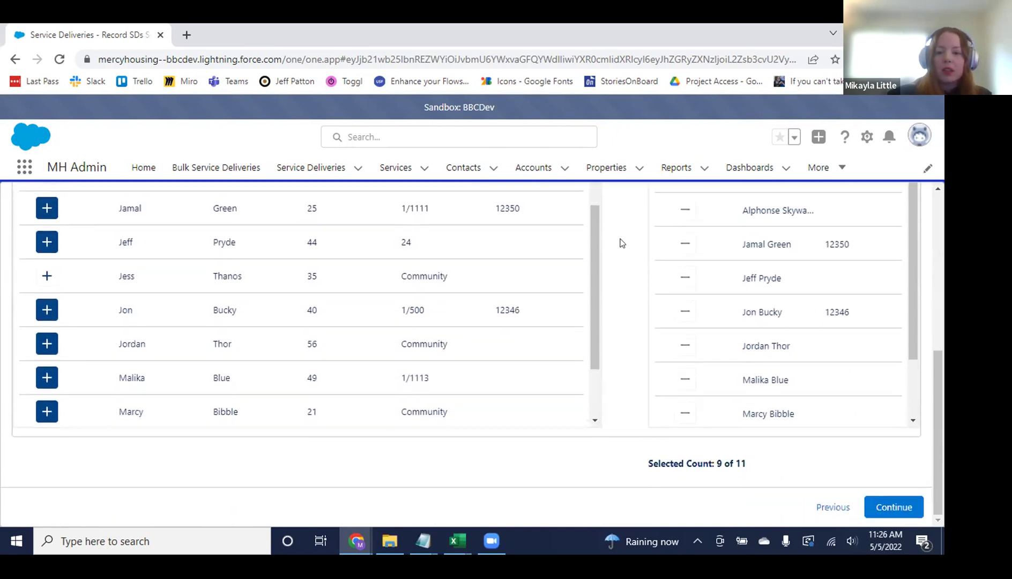
Answer "Yes - I want to add another Service" and continue to the next service entry
scroll(615, 300, up, 1)
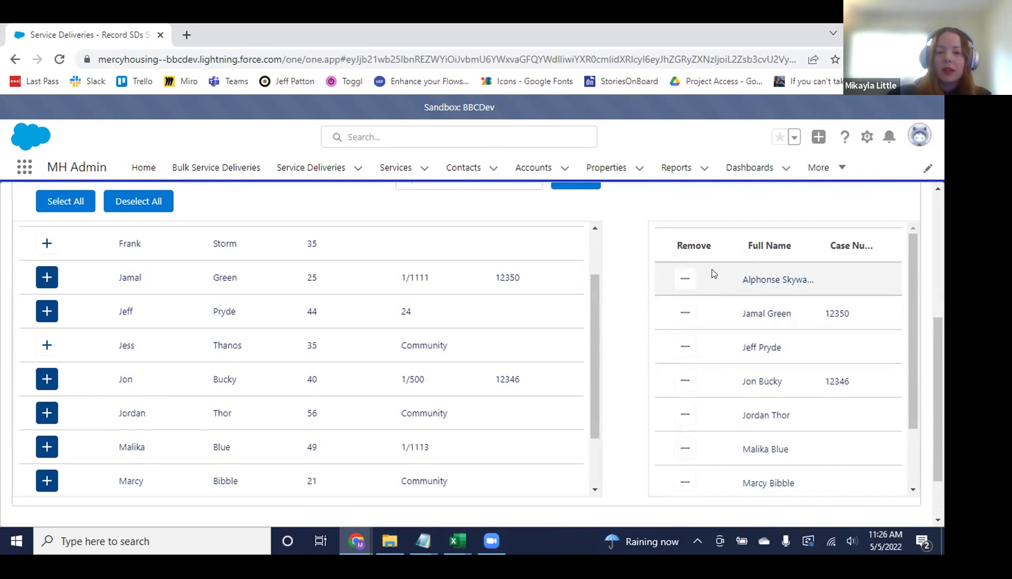
scroll(632, 367, up, 4)
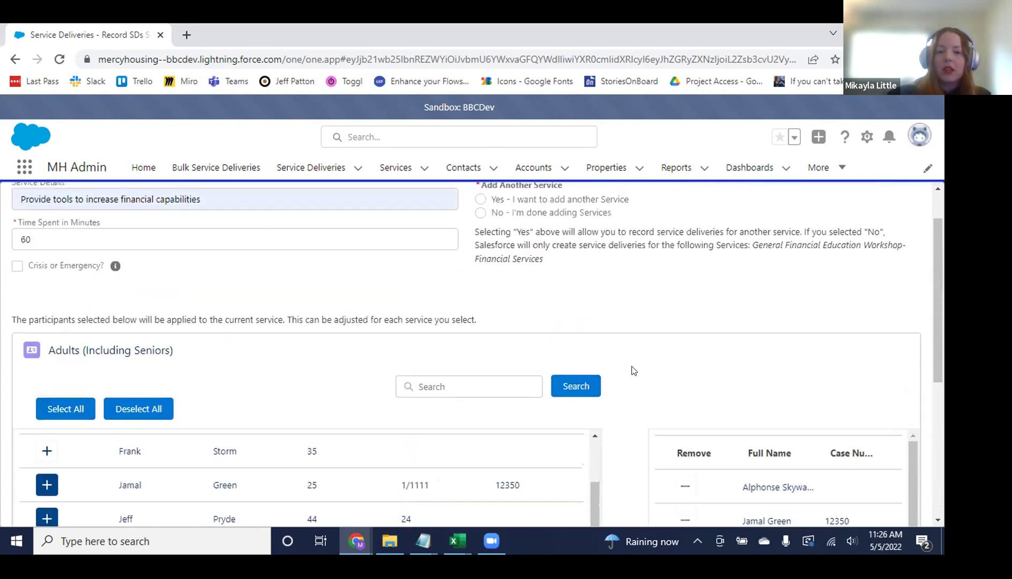
scroll(628, 355, up, 1)
click(480, 246)
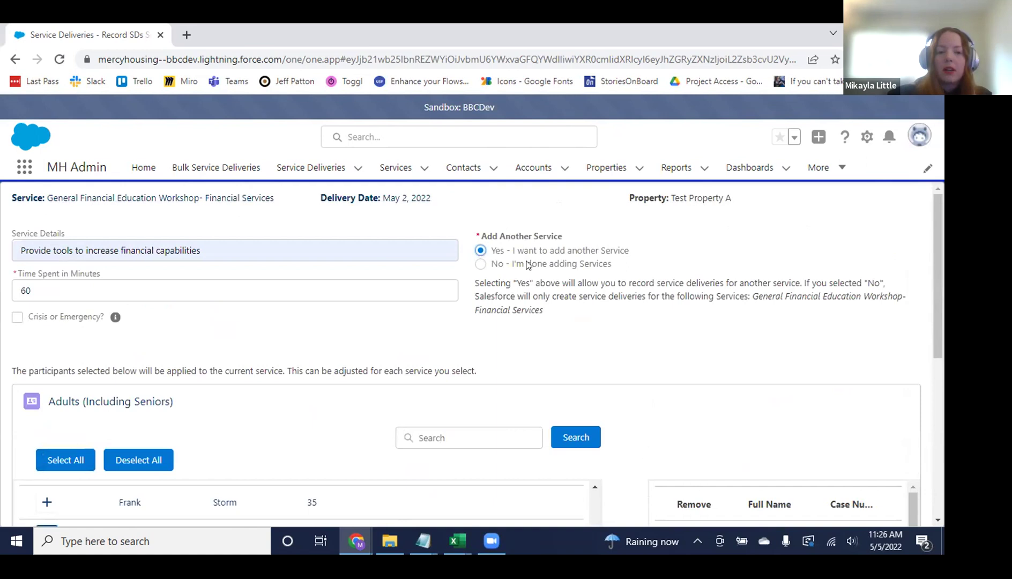
scroll(622, 362, down, 6)
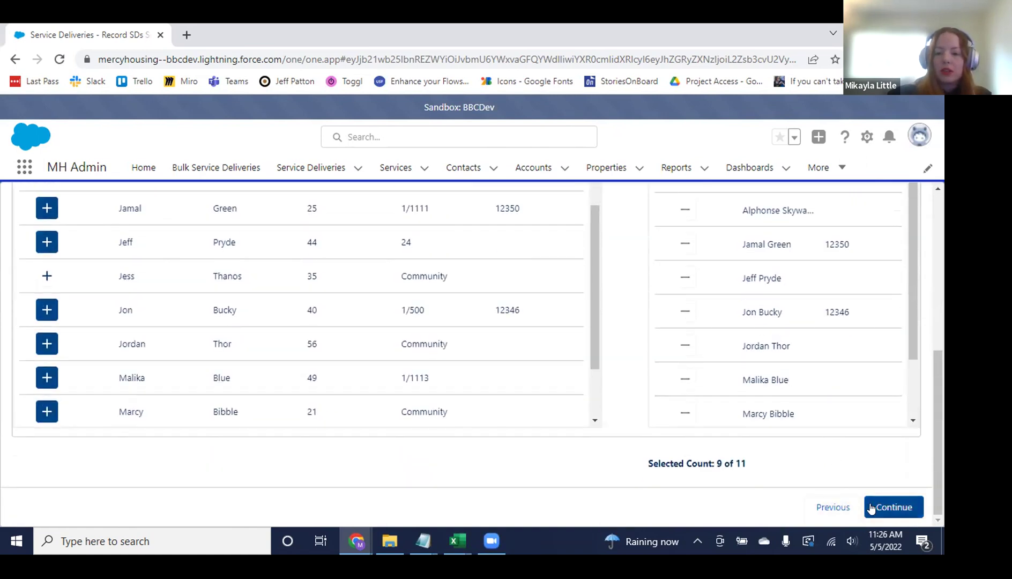
click(871, 508)
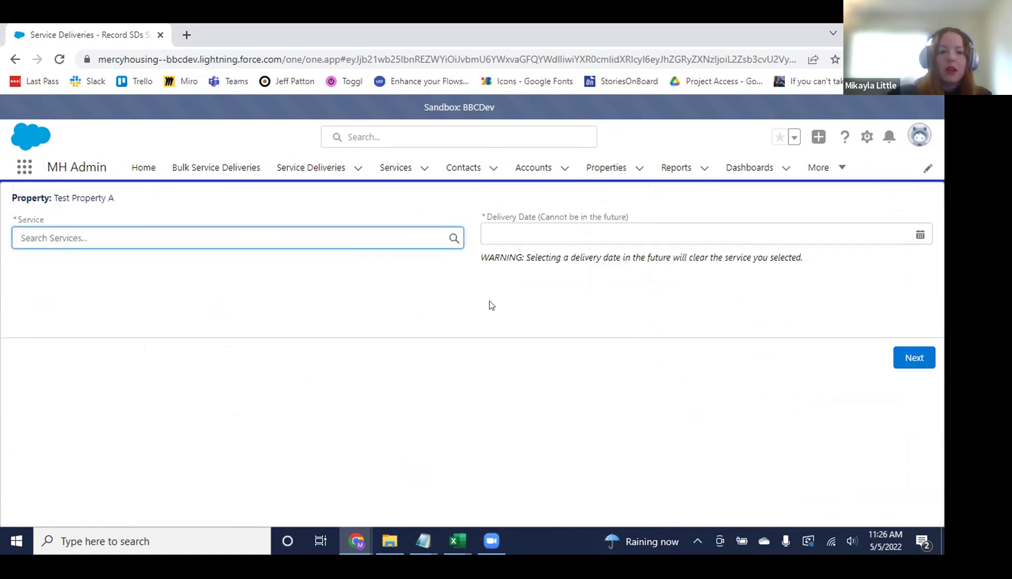
Choose the service "1:1 Coaching- Financial Services- Budgeting" with delivery date May 2, 2022, and proceed to its details
click(380, 234)
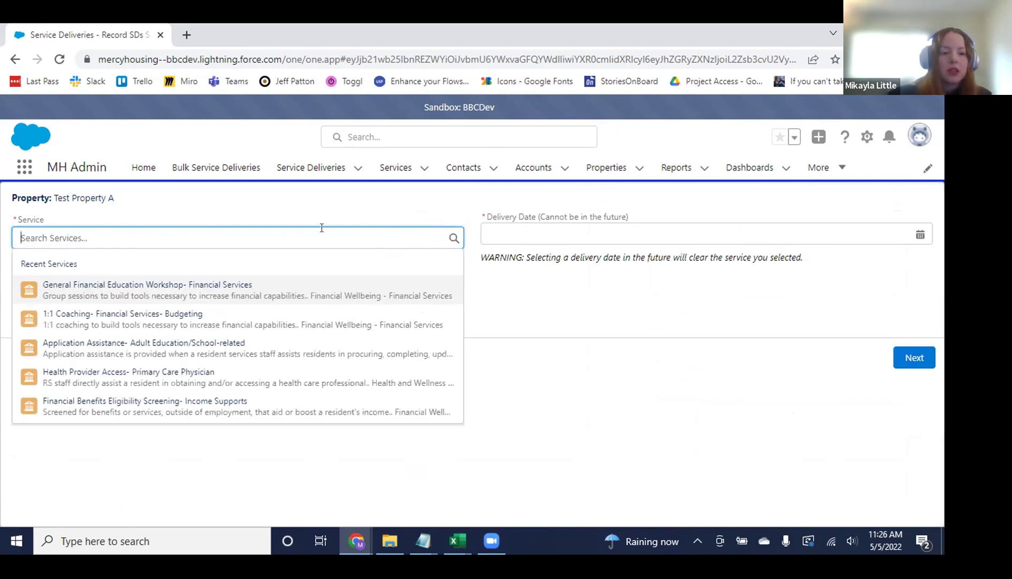
click(171, 321)
click(566, 228)
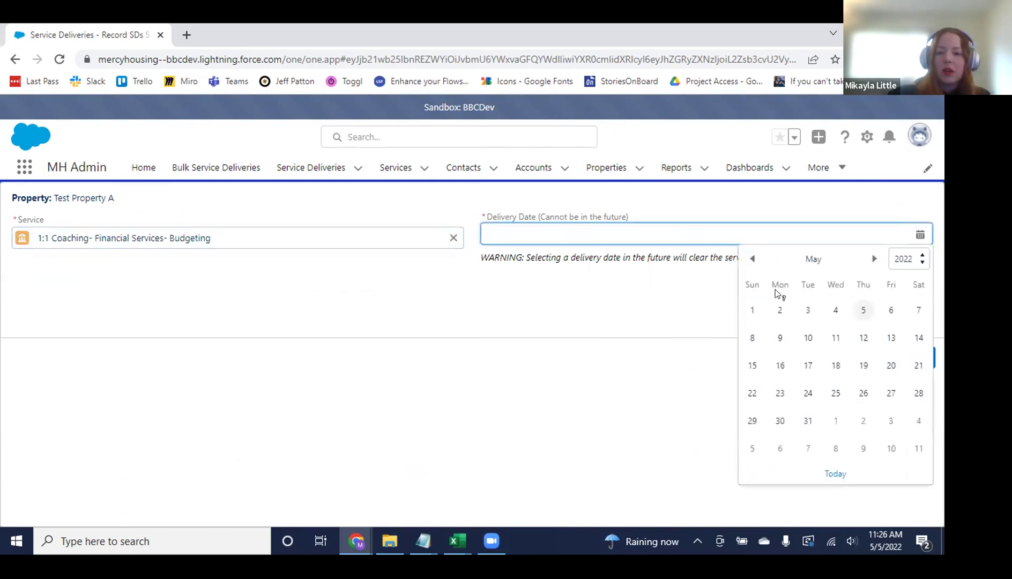
click(782, 310)
click(907, 359)
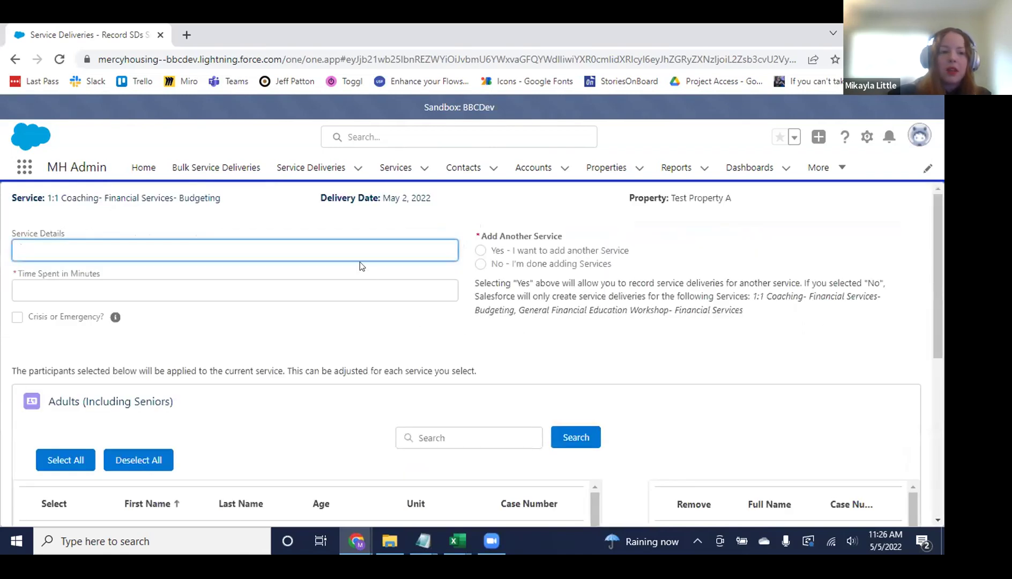
Enter "Provide tools for budgeting" as the service details and set the time spent to 15 minutes
click(204, 253)
text(Provide tools for budgeting)
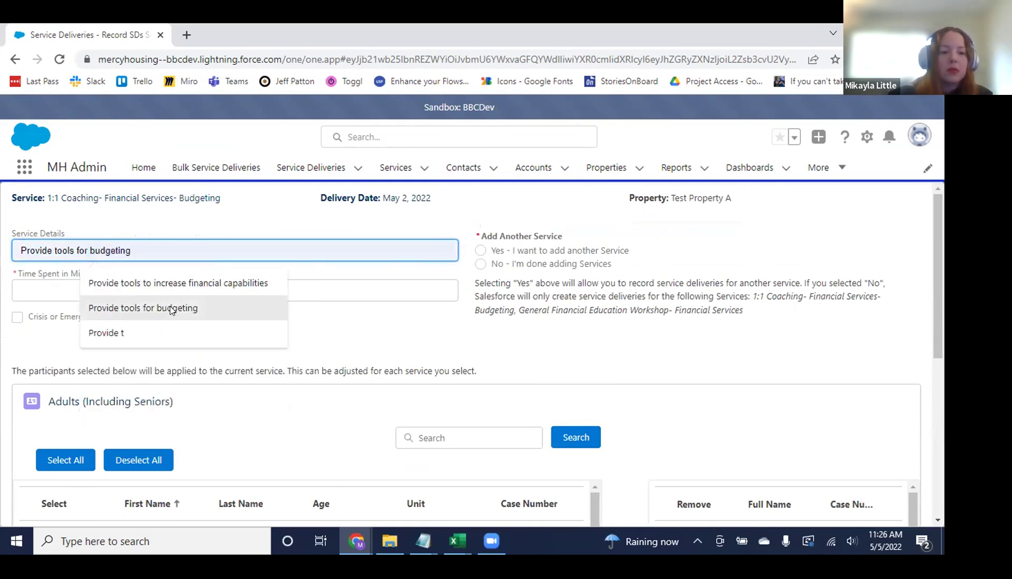
click(170, 307)
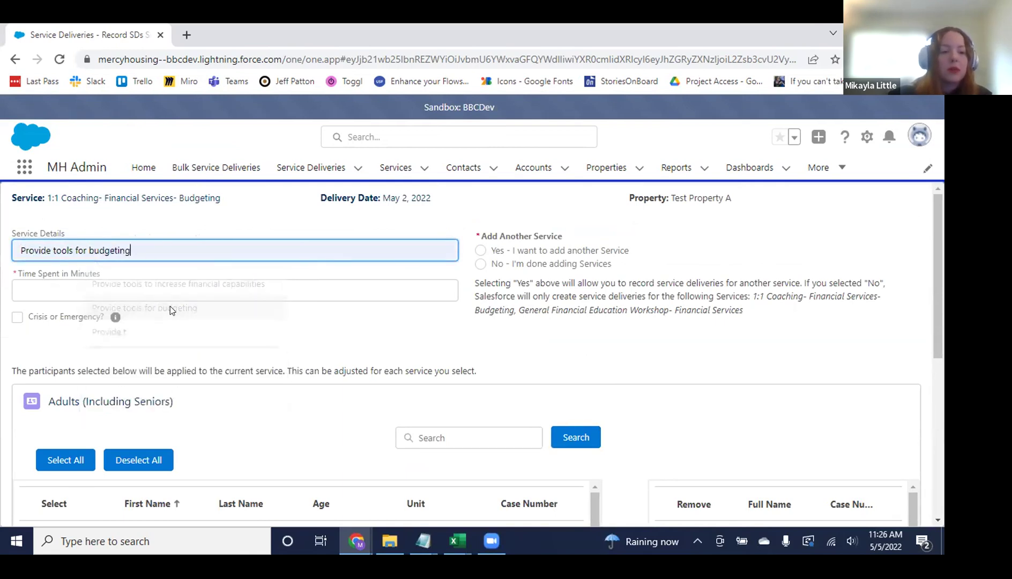
click(109, 284)
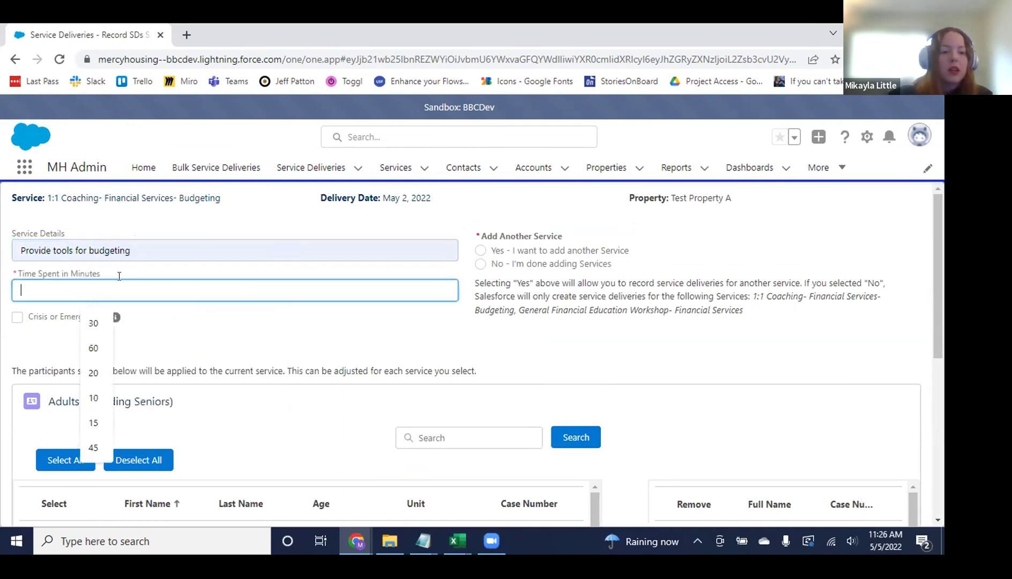
click(95, 421)
click(500, 335)
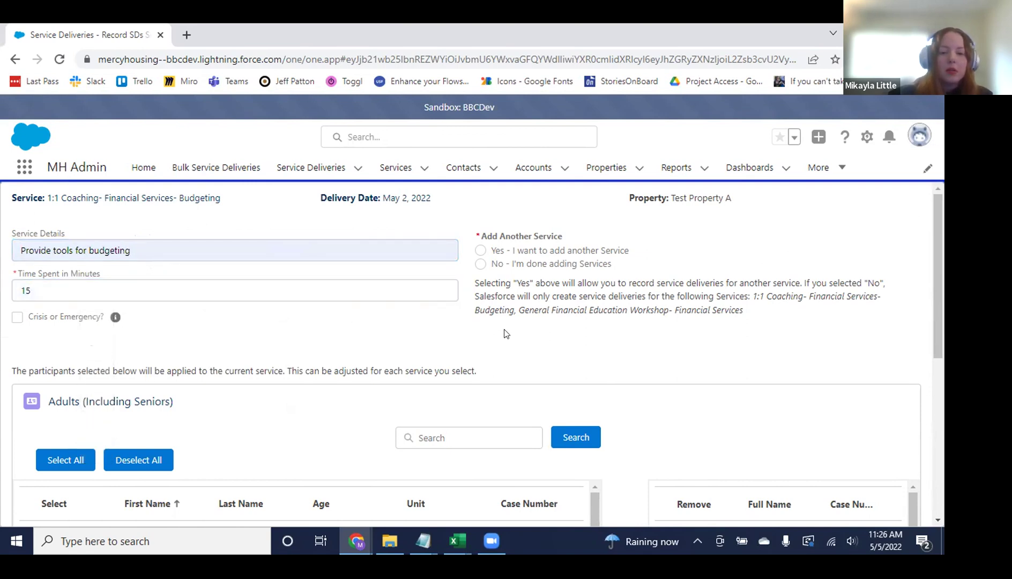
Review the participants carried over to the budgeting service and deselect everyone in the adult list
scroll(507, 333, down, 1)
scroll(630, 290, down, 2)
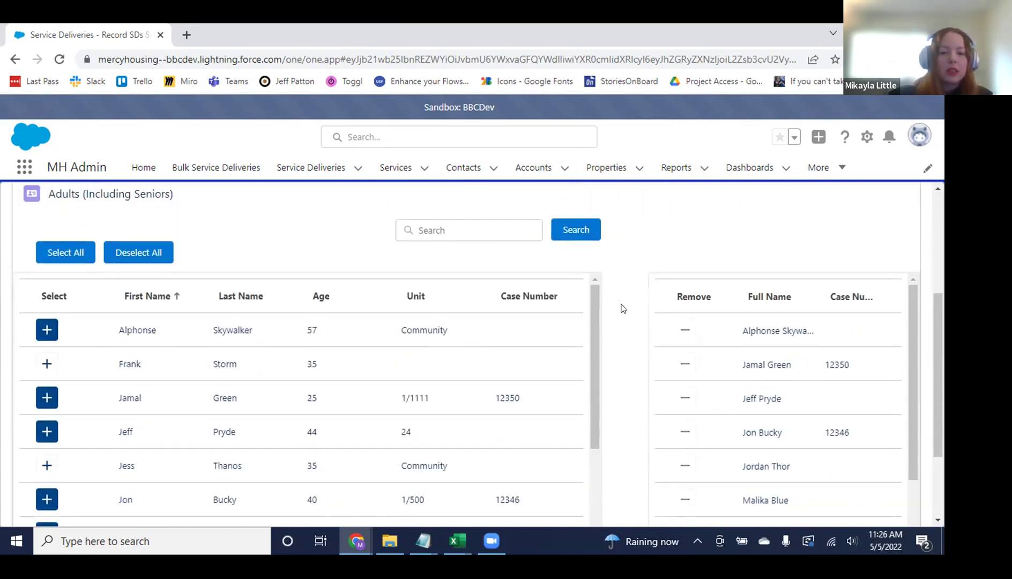
scroll(624, 300, down, 1)
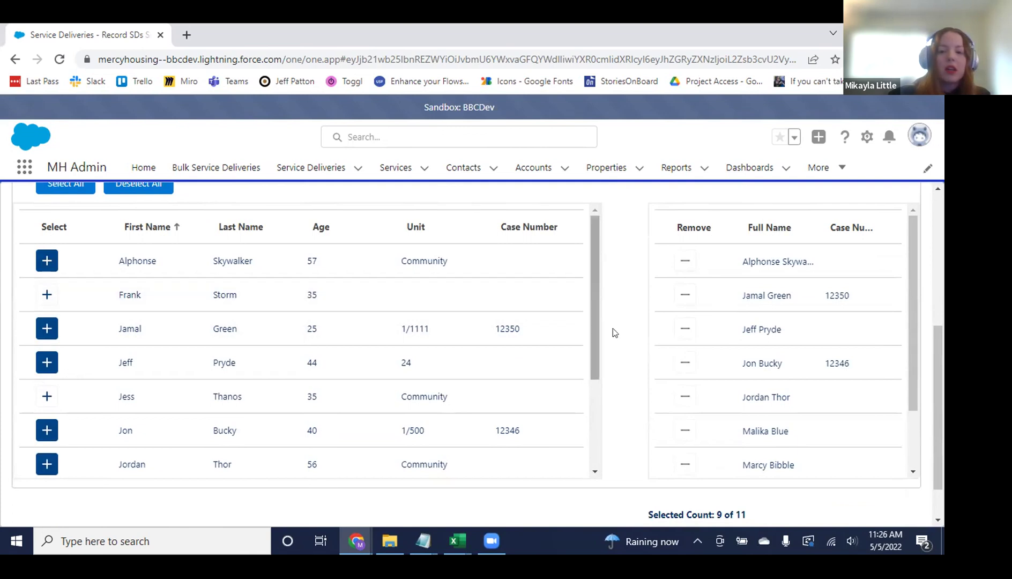
scroll(635, 342, up, 2)
scroll(635, 344, up, 2)
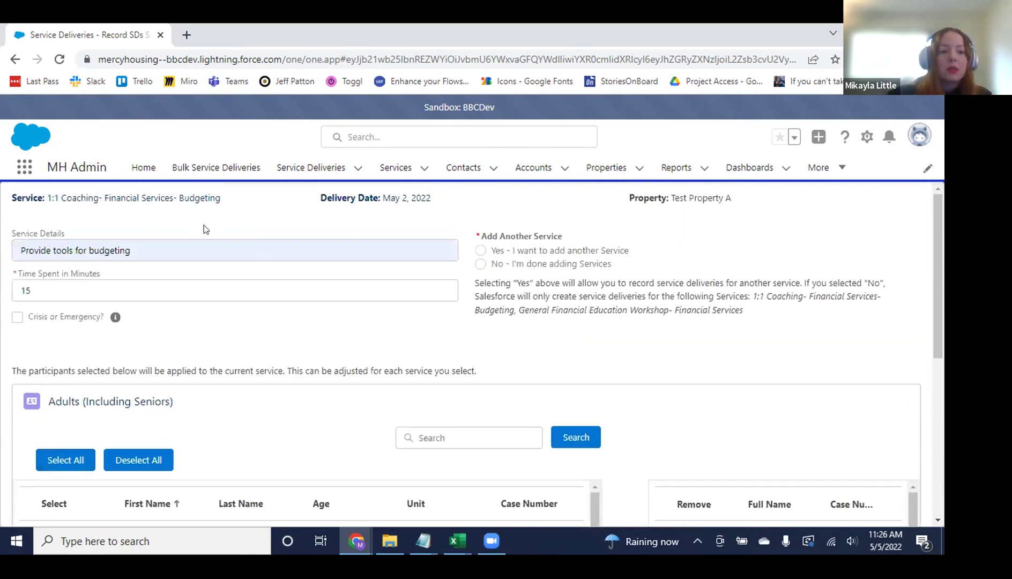
scroll(171, 327, down, 2)
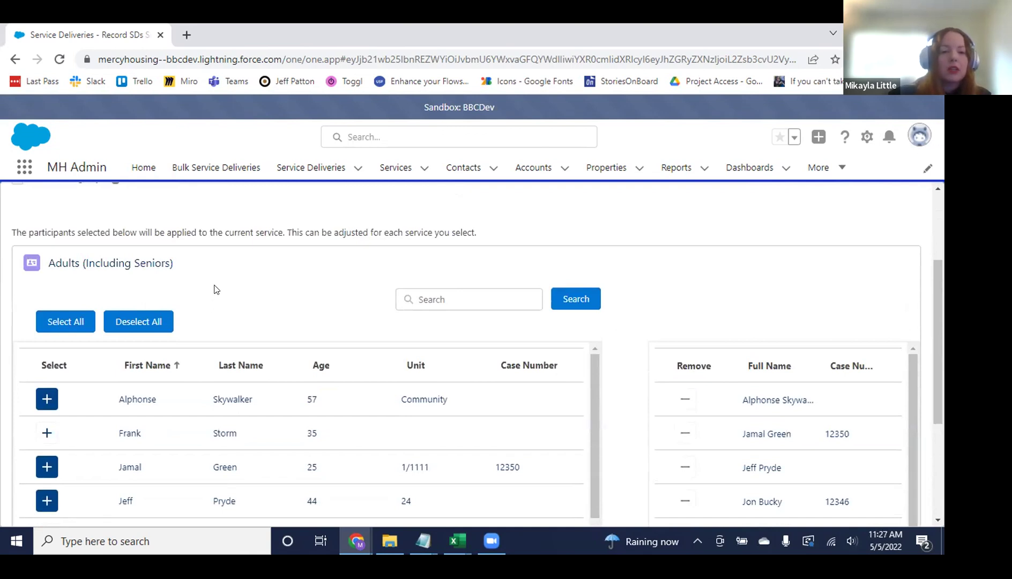
scroll(216, 290, down, 1)
click(140, 251)
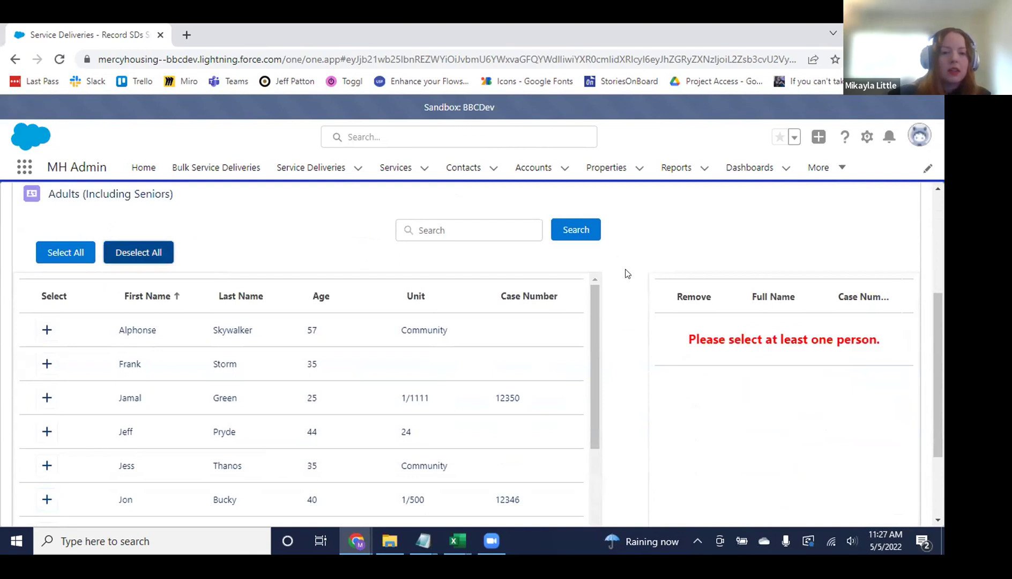
Add the 40-year-old and the 41-year-old participants from the adult list to the selection
scroll(624, 275, down, 1)
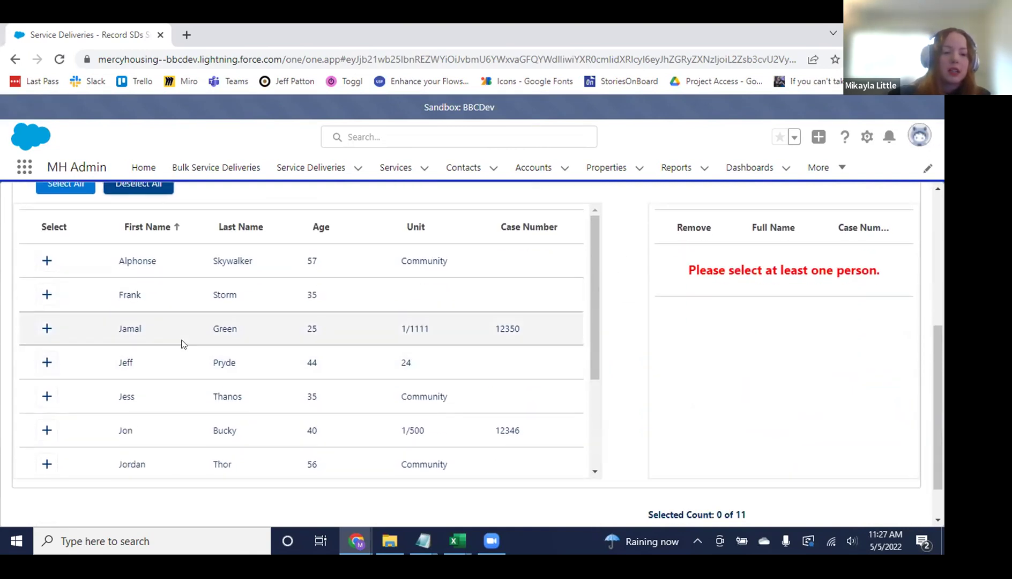
click(47, 430)
scroll(86, 395, down, 1)
scroll(86, 395, down, 3)
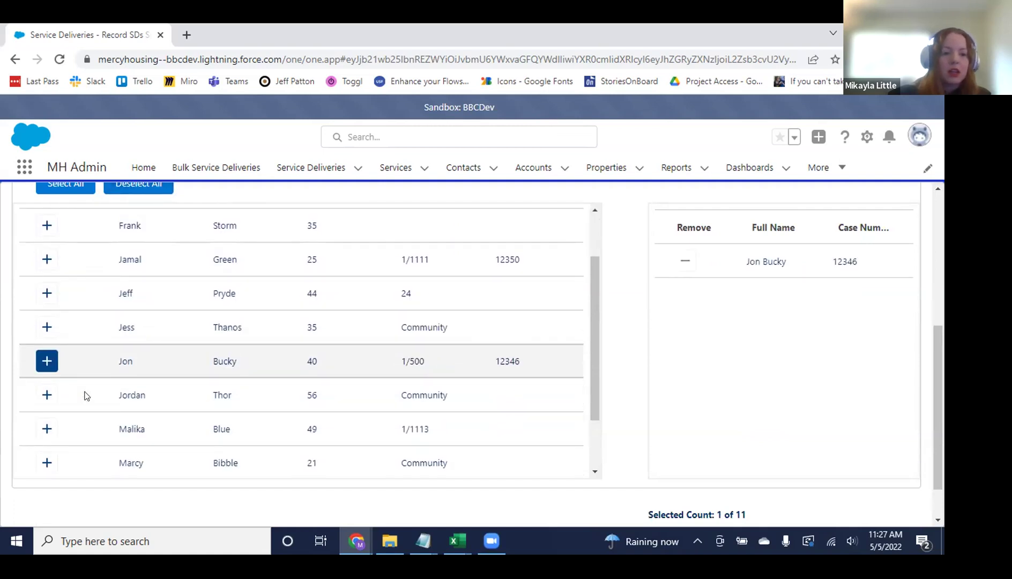
click(47, 435)
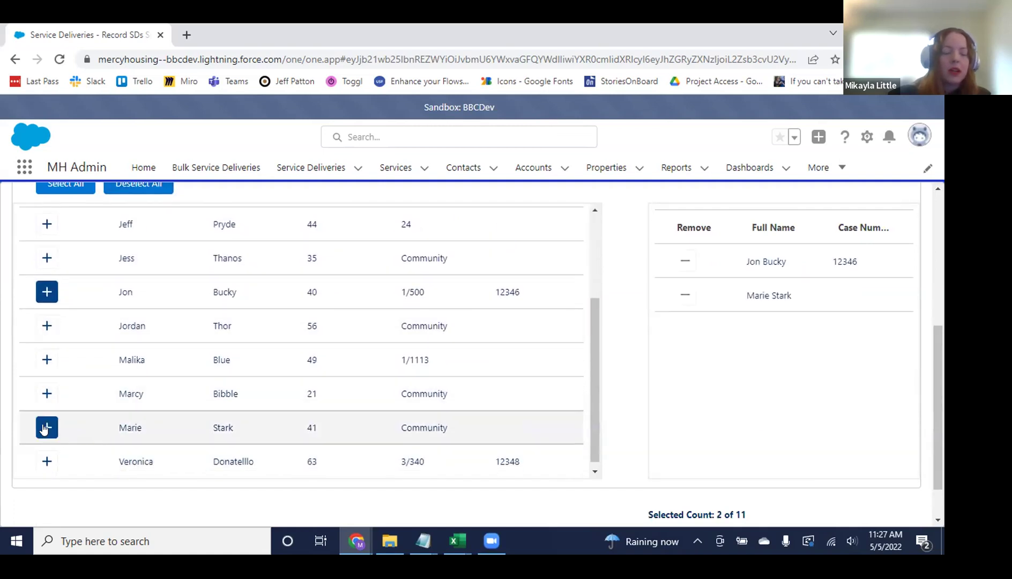
Answer "No - I'm done adding Services" and continue with the two selected participants
scroll(634, 411, up, 4)
scroll(634, 411, up, 2)
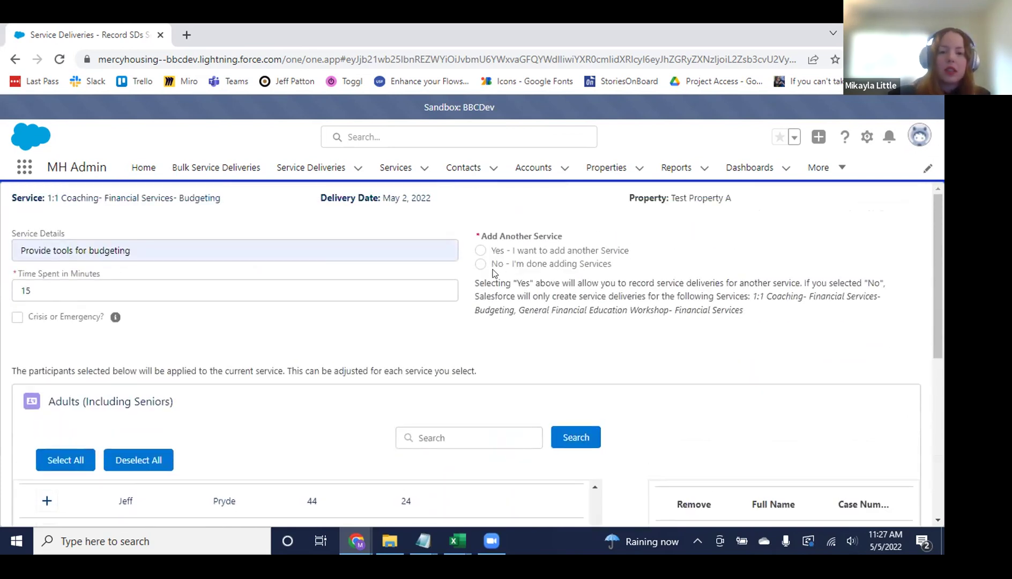
click(479, 265)
scroll(622, 318, down, 3)
scroll(622, 318, down, 3)
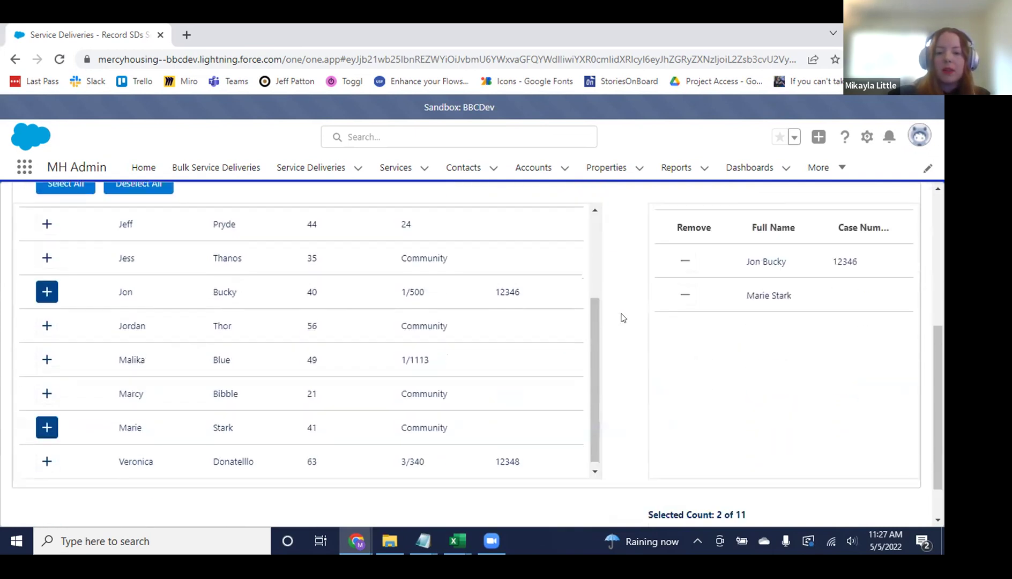
click(873, 510)
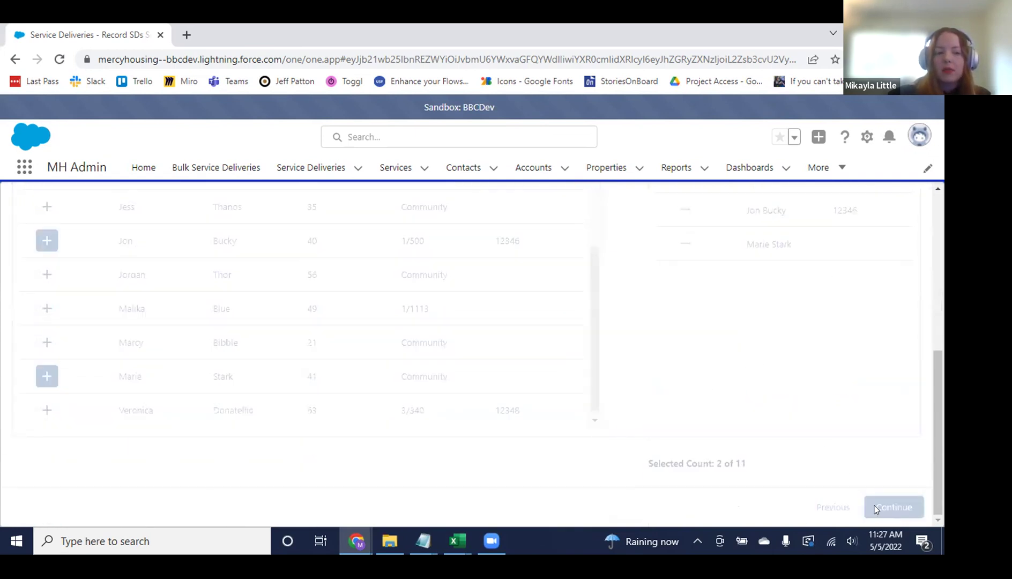